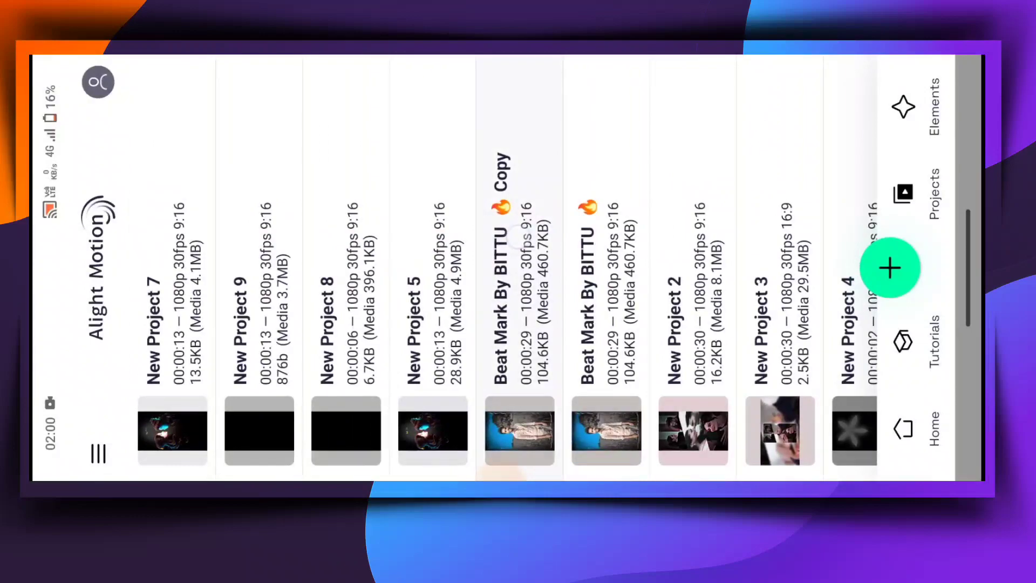
# Open the Beat Mark By BITTU Copy project in the editor after briefly checking New Project 2
pyautogui.click(519, 323)
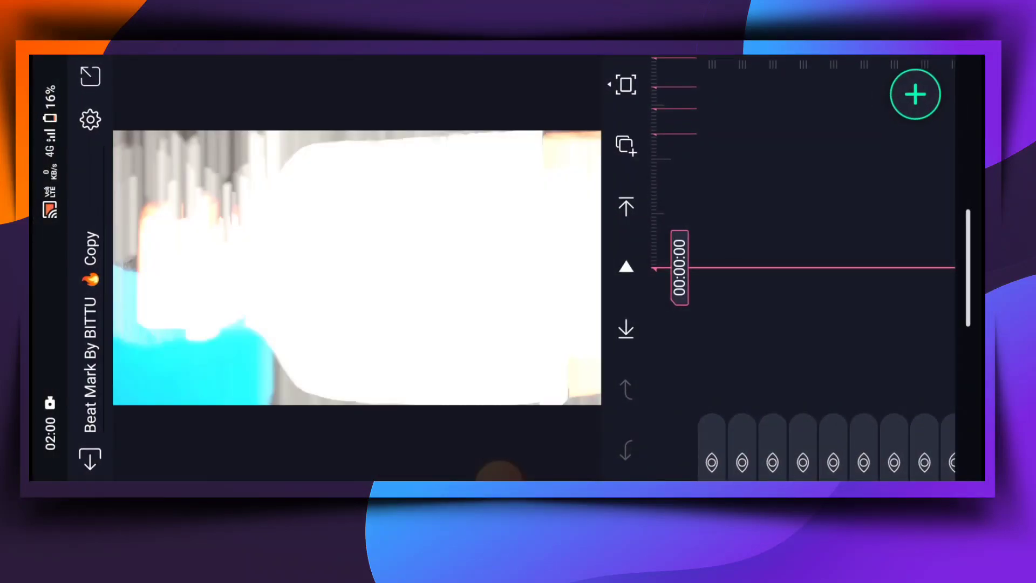
pyautogui.moveTo(833, 219); pyautogui.dragTo(833, 159)
pyautogui.moveTo(852, 270); pyautogui.dragTo(849, 326)
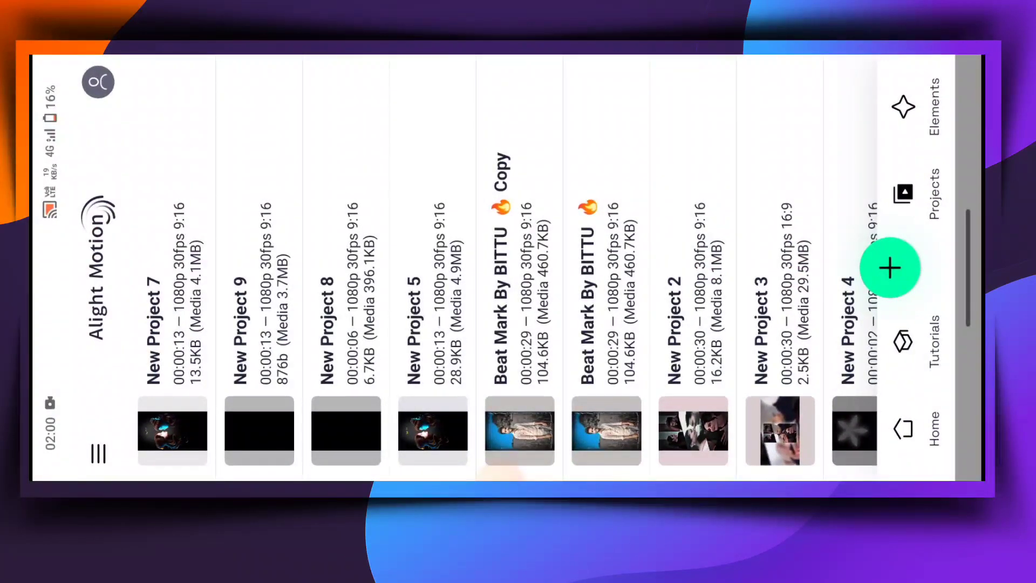
pyautogui.click(692, 325)
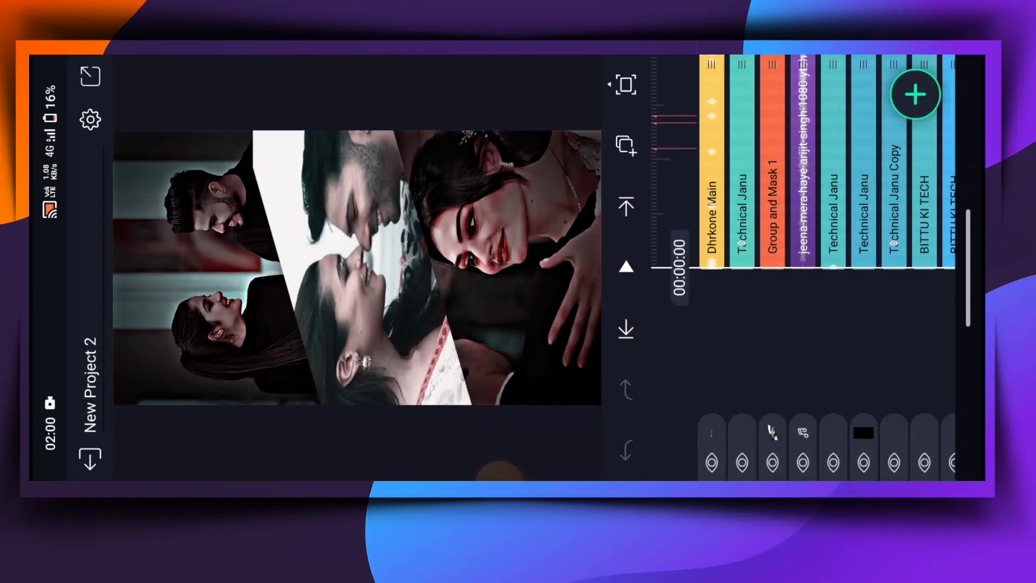
pyautogui.press('Escape')
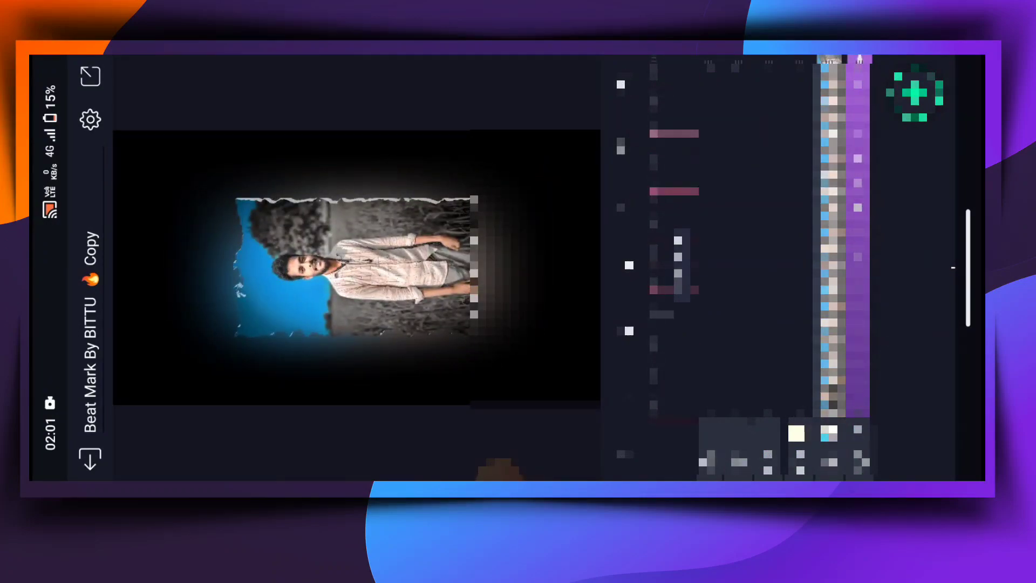
# Select the opening image layer, then scrub forward to the collage scene around 00:12
pyautogui.click(858, 243)
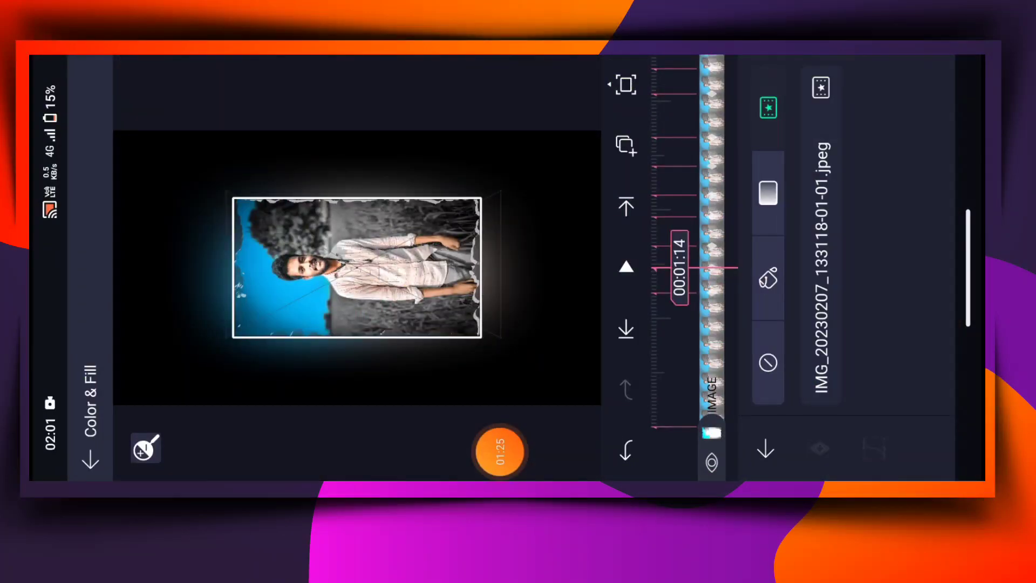
pyautogui.moveTo(854, 182); pyautogui.dragTo(906, 336)
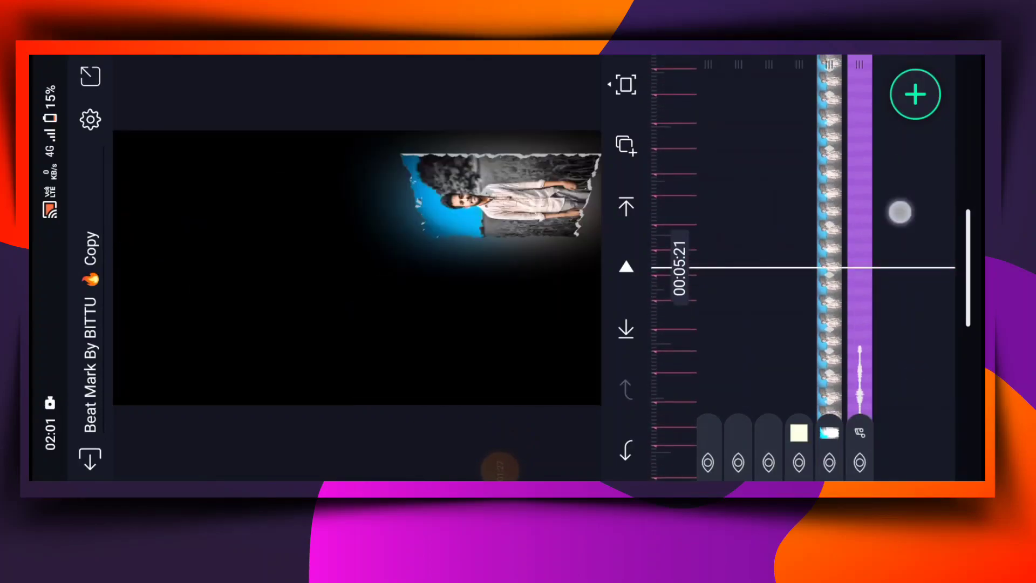
pyautogui.moveTo(899, 210); pyautogui.dragTo(911, 284)
pyautogui.moveTo(905, 244)
pyautogui.mouseDown()
pyautogui.moveTo(913, 256)
pyautogui.moveTo(934, 174)
pyautogui.moveTo(902, 402)
pyautogui.moveTo(874, 194)
pyautogui.moveTo(902, 240)
pyautogui.moveTo(888, 309)
pyautogui.moveTo(912, 268)
pyautogui.moveTo(901, 216)
pyautogui.moveTo(914, 89)
pyautogui.moveTo(879, 326)
pyautogui.moveTo(900, 435)
pyautogui.moveTo(796, 175)
pyautogui.mouseUp()
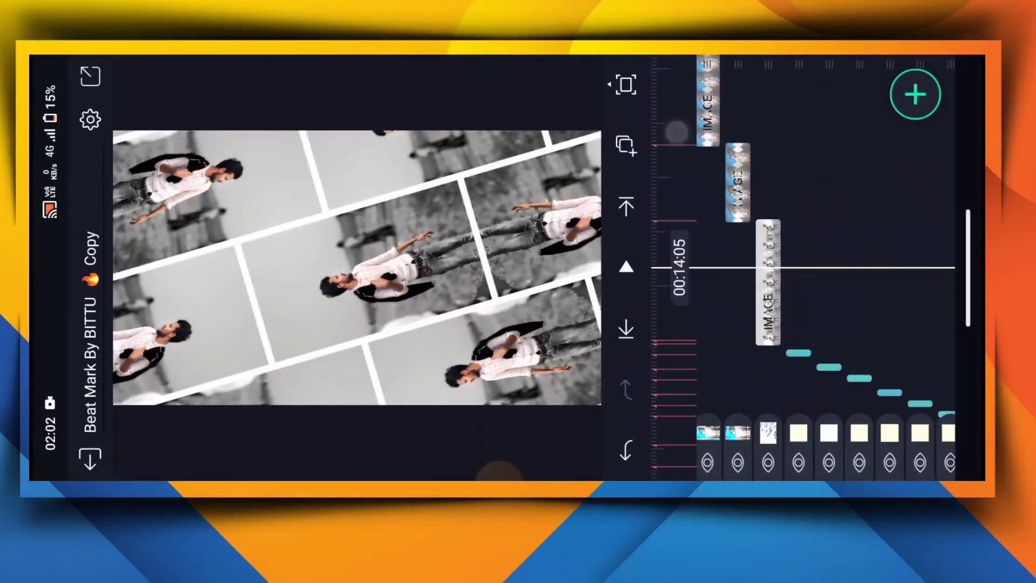
# Apply a first gallery photo to the collage scene's image clip through Color & Fill
pyautogui.click(768, 291)
pyautogui.click(838, 397)
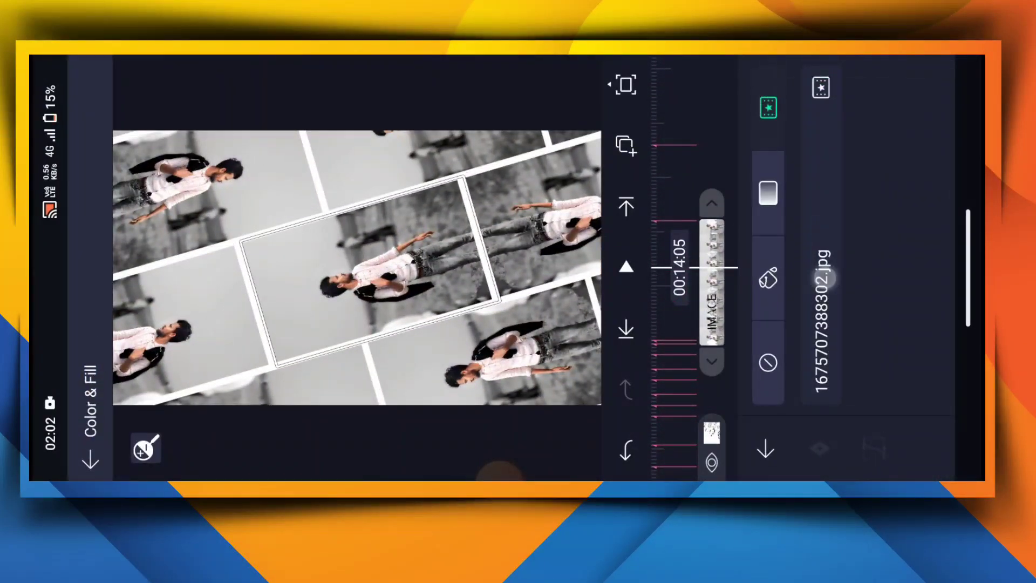
pyautogui.click(824, 279)
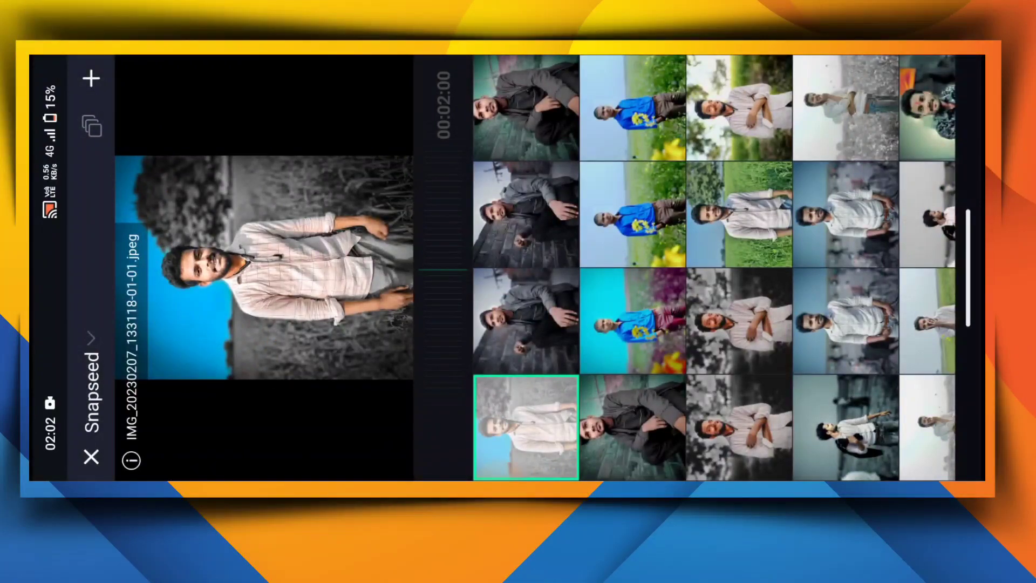
pyautogui.scroll(-2, 712, 267)
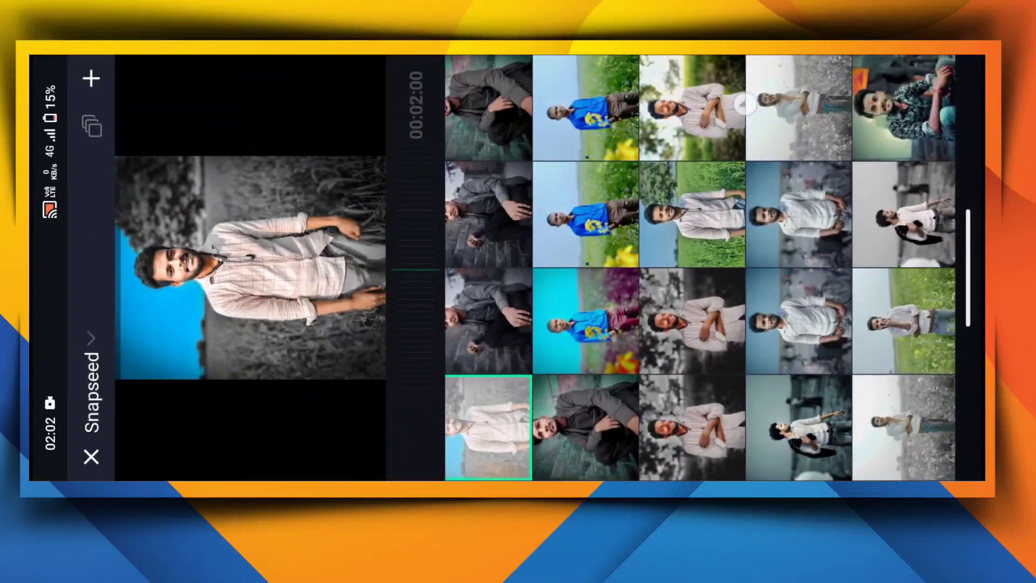
pyautogui.click(757, 110)
pyautogui.click(93, 80)
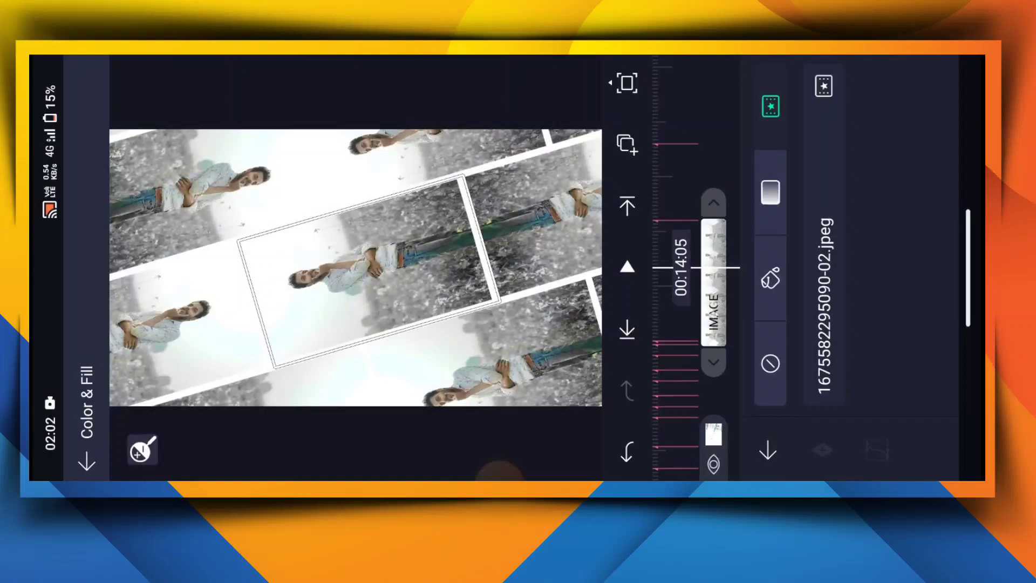
pyautogui.click(714, 123)
pyautogui.click(744, 189)
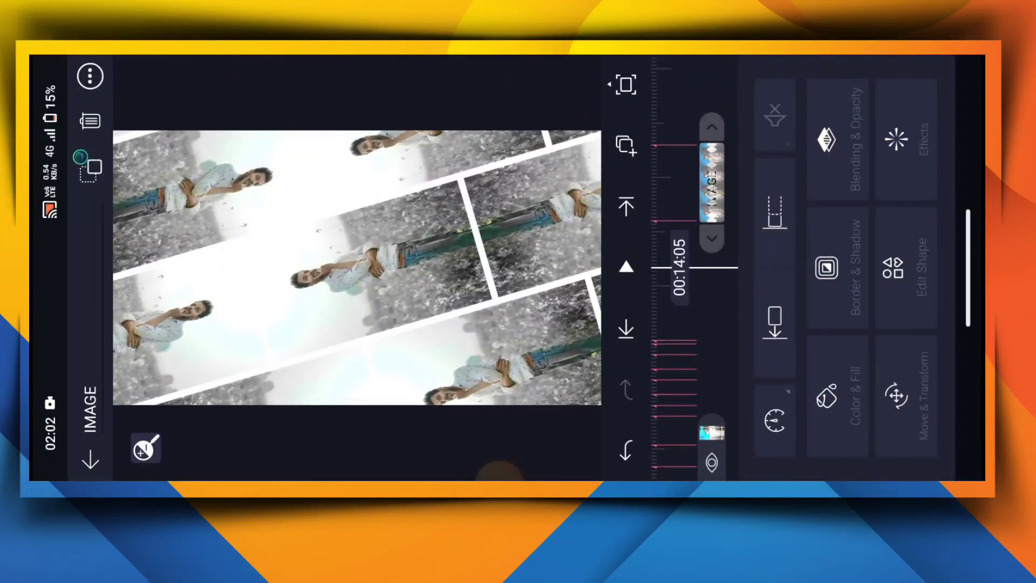
pyautogui.click(825, 267)
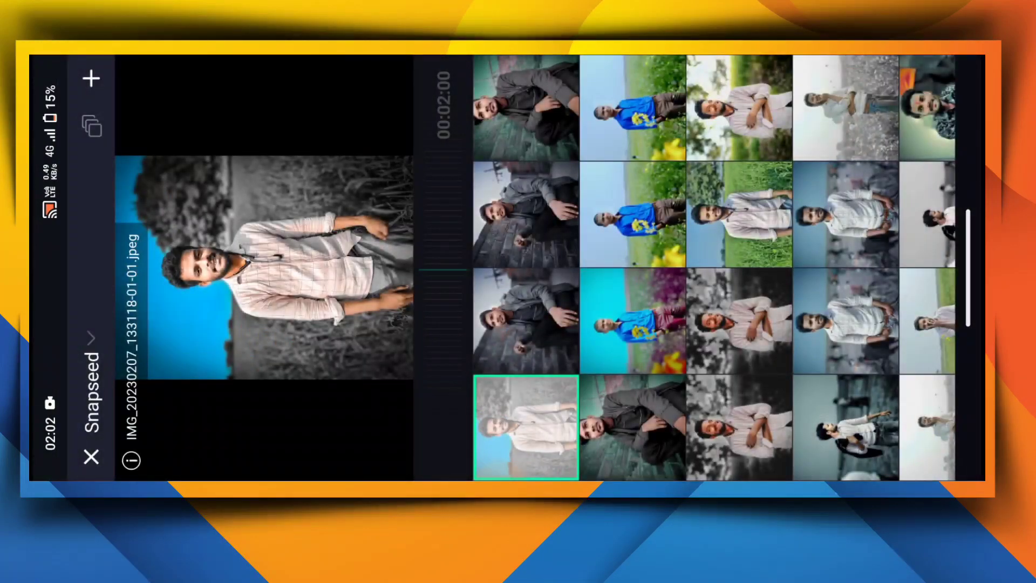
pyautogui.click(739, 108)
pyautogui.click(845, 108)
pyautogui.click(105, 84)
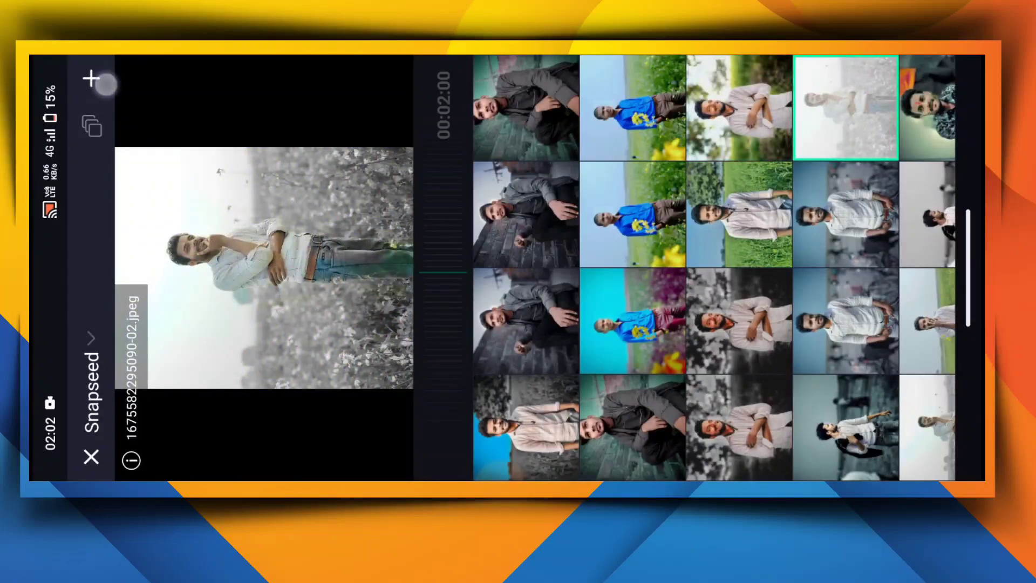
pyautogui.click(90, 459)
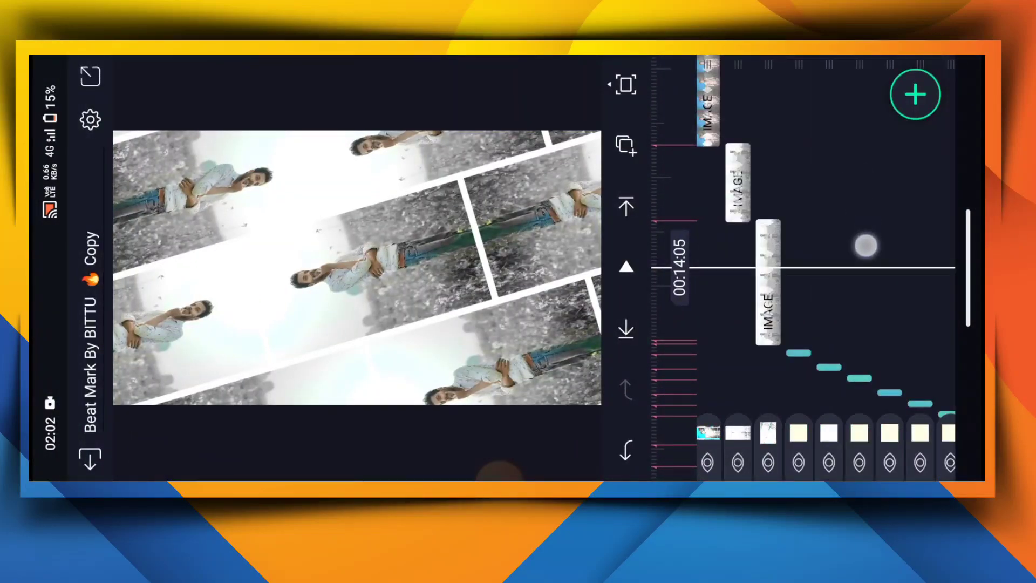
pyautogui.moveTo(865, 245)
pyautogui.mouseDown()
pyautogui.moveTo(878, 338)
pyautogui.moveTo(911, 149)
pyautogui.moveTo(890, 289)
pyautogui.moveTo(893, 374)
pyautogui.mouseUp()
pyautogui.click(711, 242)
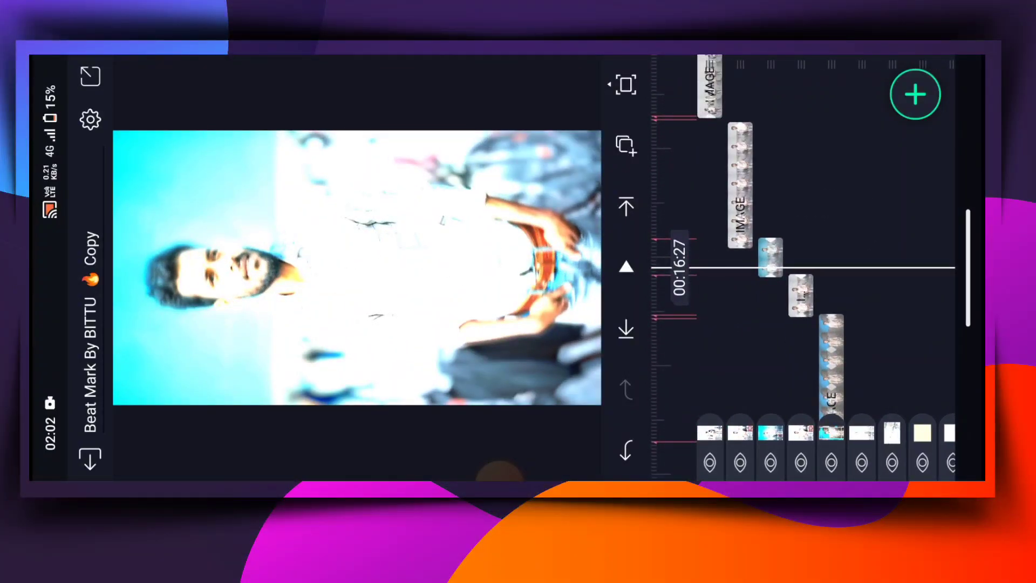
# Fill the image layer near 00:16:27 with the user's Snapseed photo, then scrub toward 00:18–00:20
pyautogui.click(800, 296)
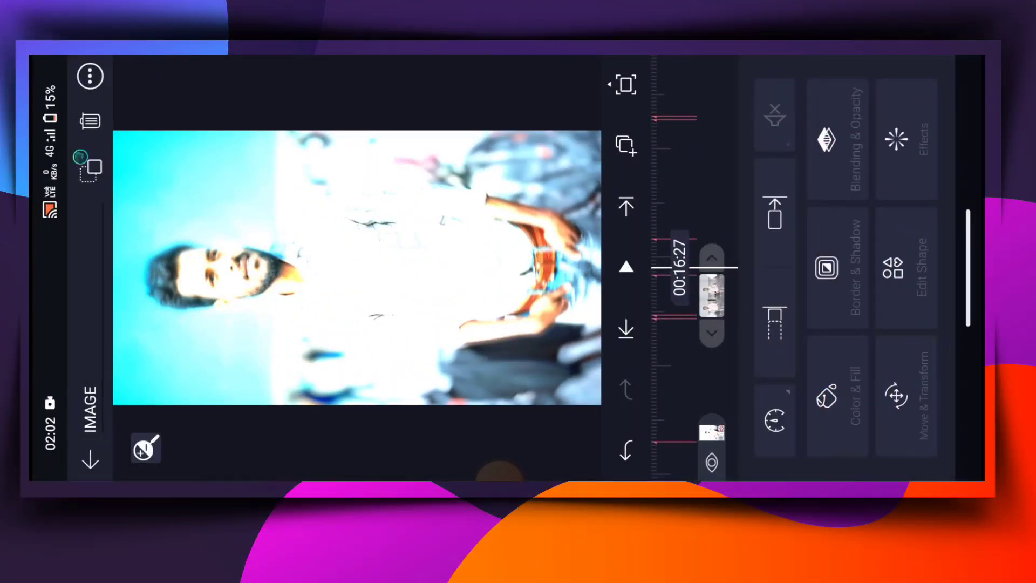
pyautogui.click(838, 393)
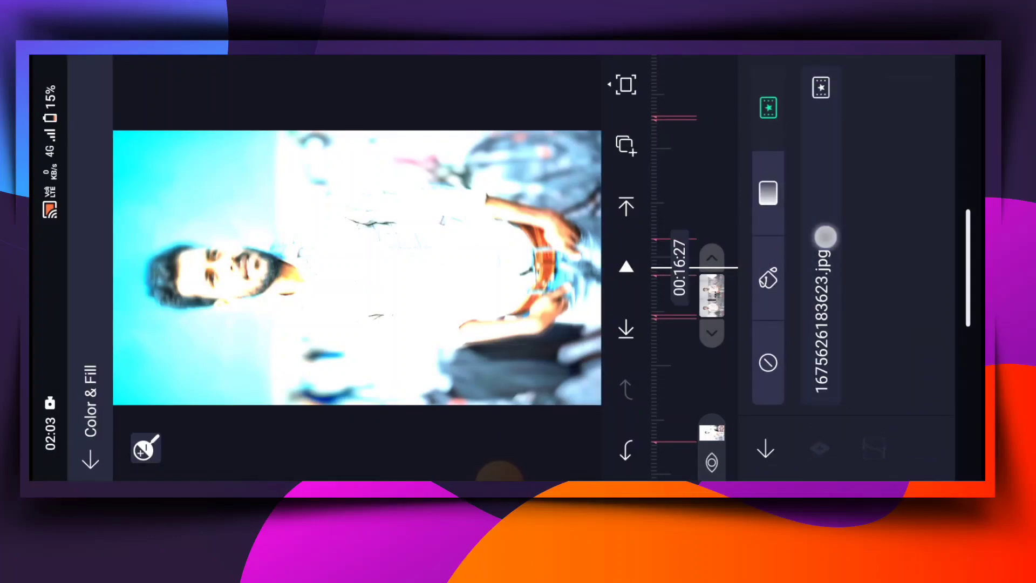
pyautogui.click(825, 237)
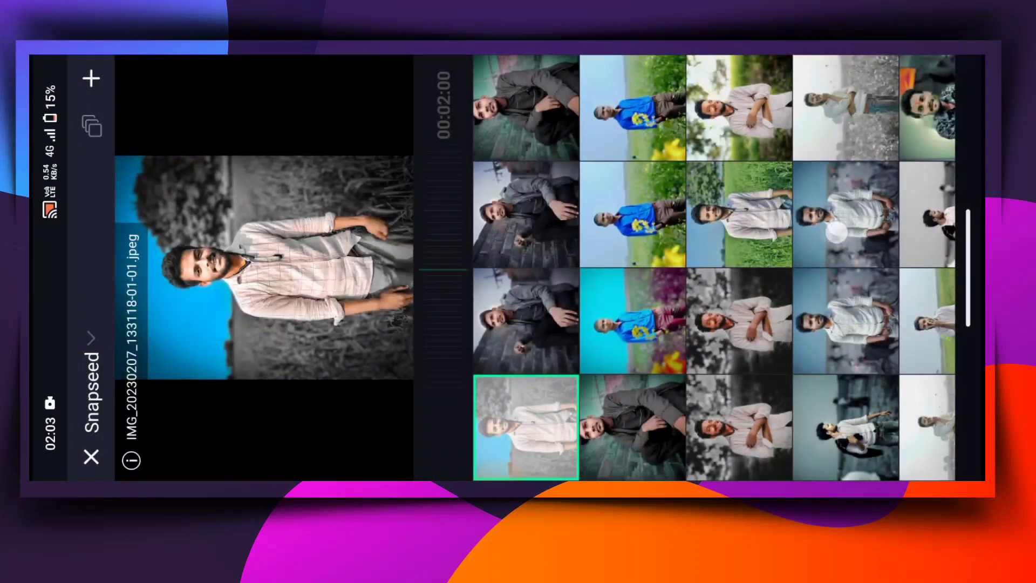
pyautogui.hscroll(3, 714, 267)
pyautogui.hscroll(10, 714, 267)
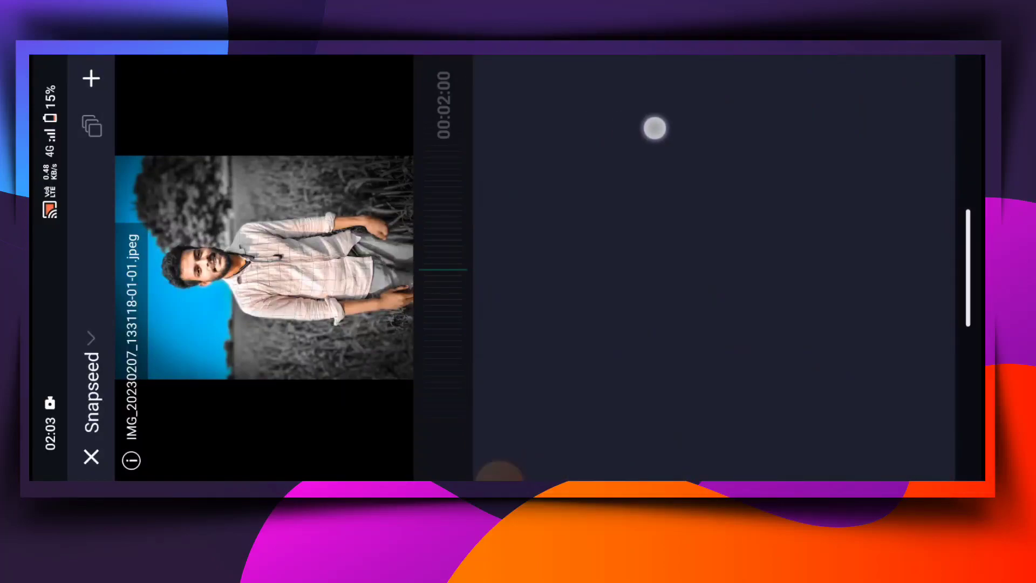
pyautogui.hscroll(-10, 714, 268)
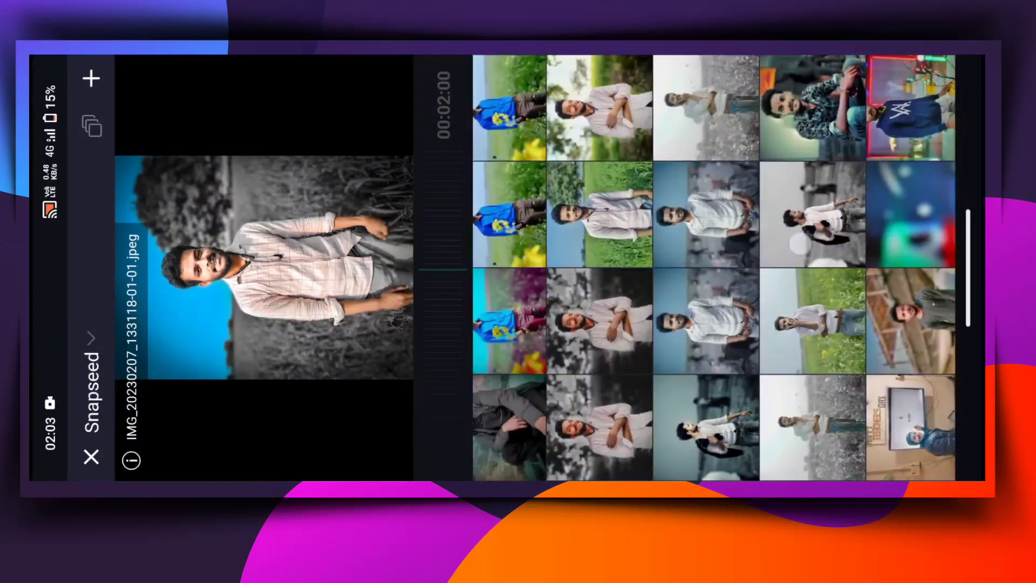
pyautogui.click(526, 427)
pyautogui.press('Escape')
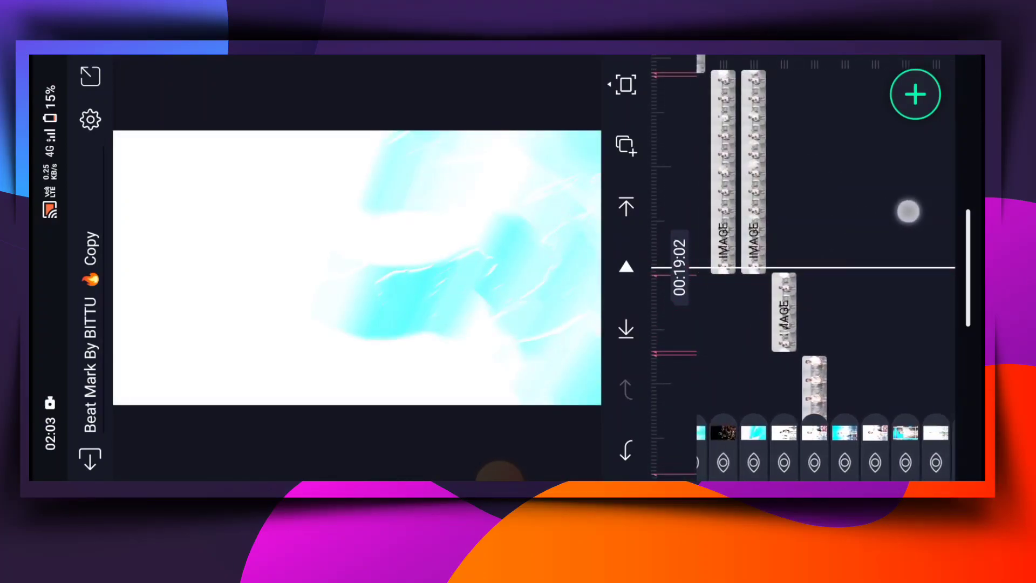
pyautogui.moveTo(908, 211)
pyautogui.mouseDown()
pyautogui.moveTo(867, 349)
pyautogui.moveTo(889, 173)
pyautogui.mouseUp()
pyautogui.moveTo(832, 190); pyautogui.dragTo(834, 246)
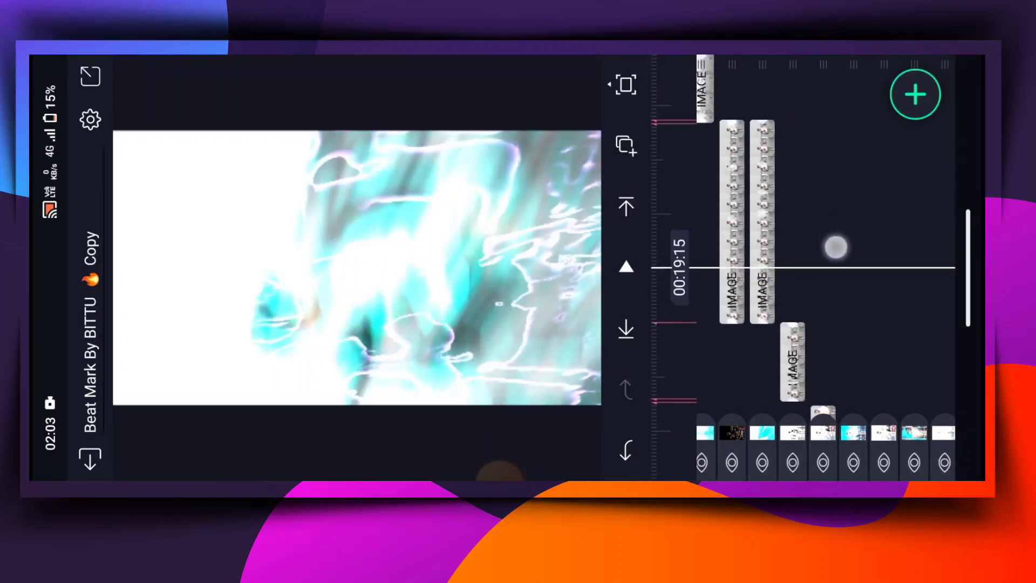
# Fill the 00:19:15 image layer with a Snapseed album photo, then scrub to about 00:20.5
pyautogui.click(761, 227)
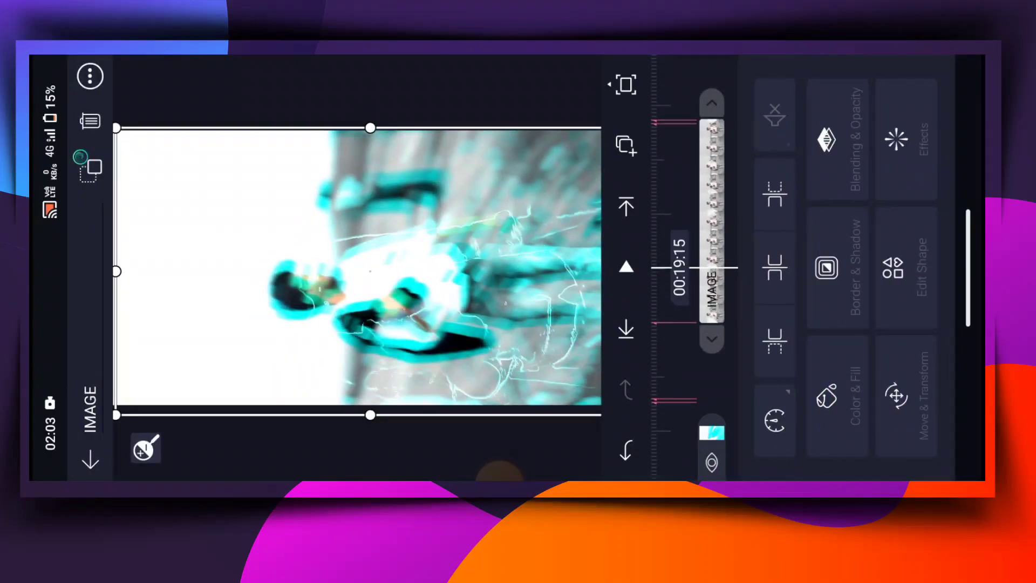
pyautogui.click(711, 218)
pyautogui.click(826, 397)
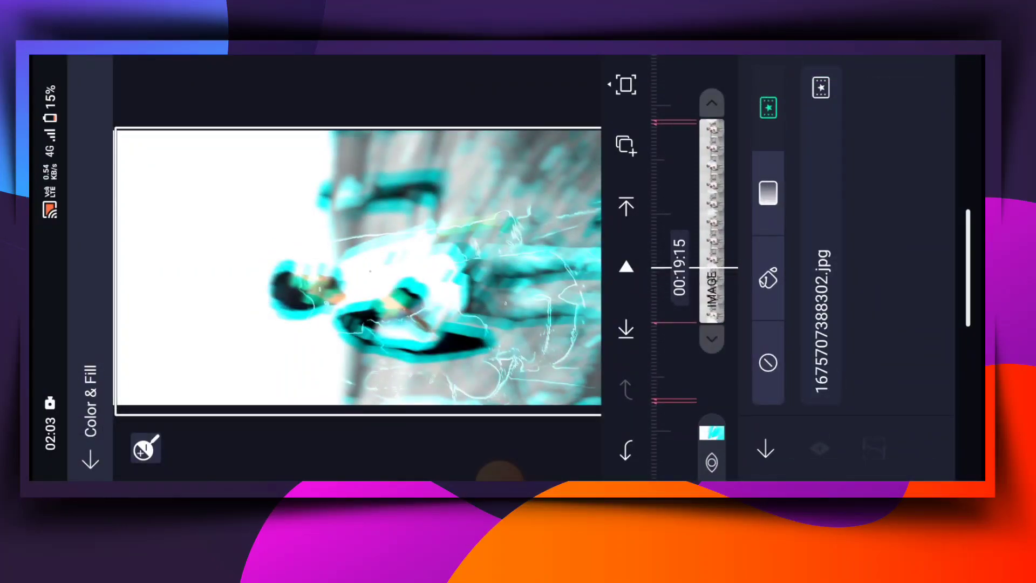
pyautogui.click(830, 262)
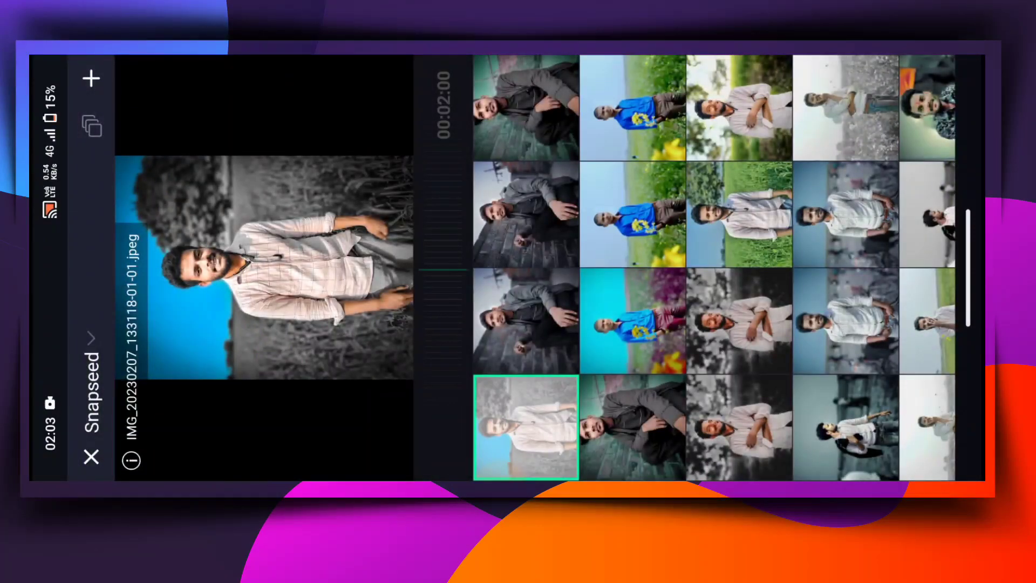
pyautogui.click(625, 159)
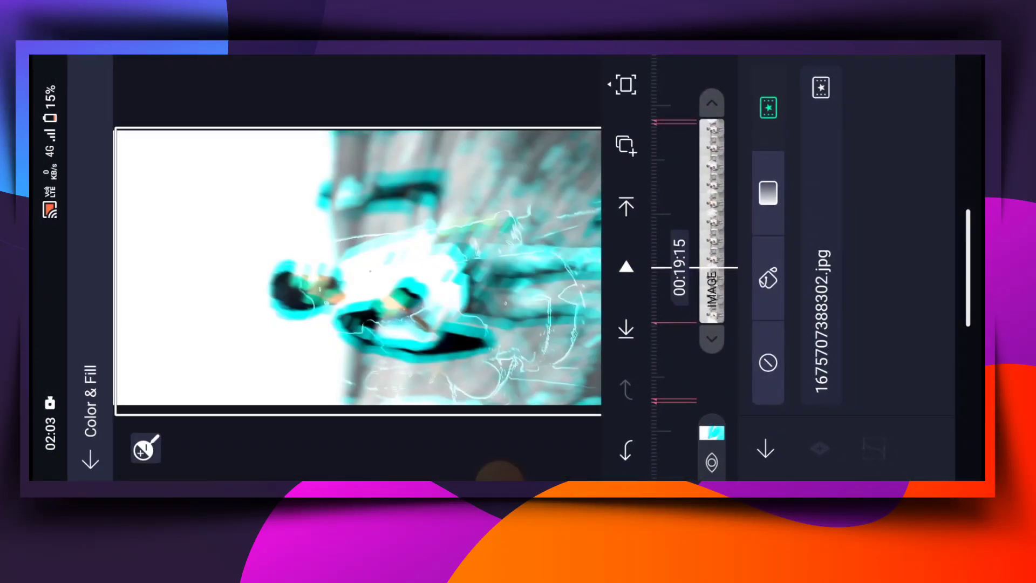
pyautogui.click(764, 448)
pyautogui.moveTo(815, 236)
pyautogui.mouseDown()
pyautogui.moveTo(803, 330)
pyautogui.moveTo(782, 225)
pyautogui.moveTo(842, 238)
pyautogui.moveTo(847, 195)
pyautogui.mouseUp()
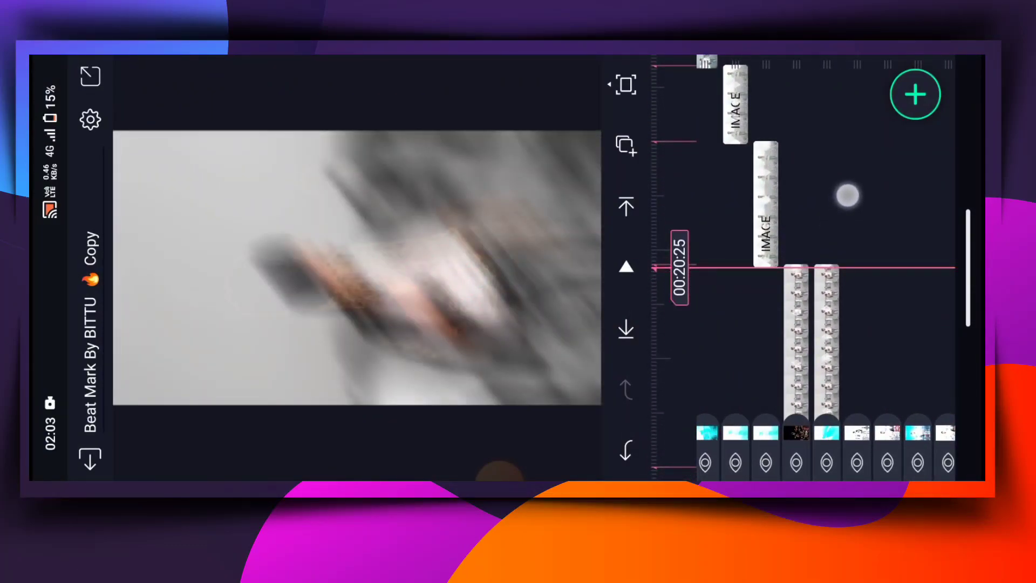
# Scrub the timeline forward to about 00:27:07, where the replaced photo appears
pyautogui.moveTo(846, 194)
pyautogui.mouseDown()
pyautogui.moveTo(818, 294)
pyautogui.moveTo(817, 371)
pyautogui.moveTo(839, 205)
pyautogui.moveTo(805, 289)
pyautogui.moveTo(814, 225)
pyautogui.moveTo(803, 267)
pyautogui.mouseUp()
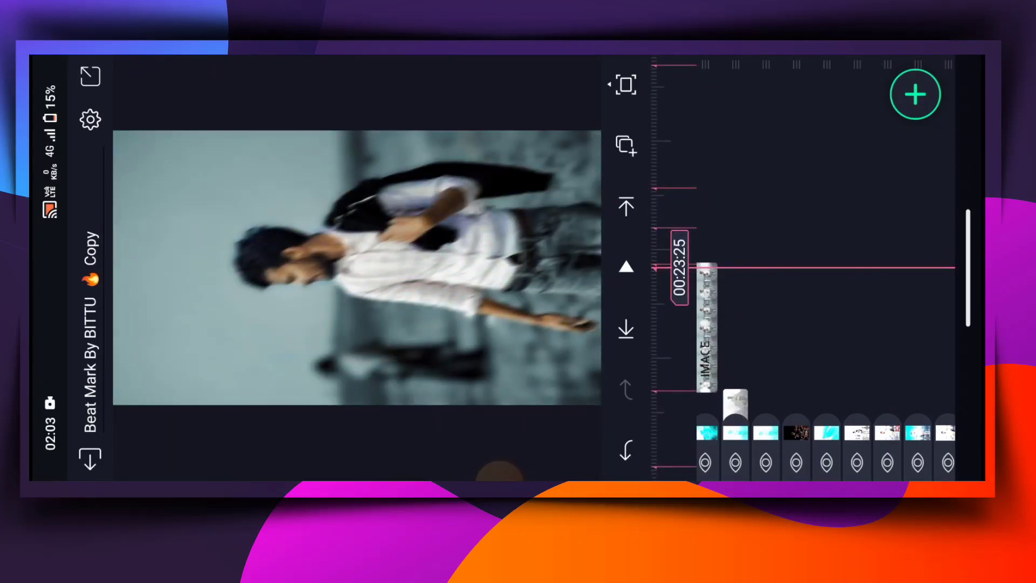
pyautogui.moveTo(816, 308)
pyautogui.mouseDown()
pyautogui.moveTo(815, 131)
pyautogui.moveTo(812, 345)
pyautogui.moveTo(771, 192)
pyautogui.moveTo(853, 202)
pyautogui.moveTo(828, 193)
pyautogui.moveTo(800, 300)
pyautogui.moveTo(812, 229)
pyautogui.moveTo(797, 333)
pyautogui.moveTo(814, 167)
pyautogui.moveTo(806, 121)
pyautogui.moveTo(807, 254)
pyautogui.moveTo(807, 221)
pyautogui.moveTo(807, 243)
pyautogui.moveTo(833, 220)
pyautogui.moveTo(763, 217)
pyautogui.moveTo(836, 222)
pyautogui.moveTo(815, 253)
pyautogui.moveTo(804, 340)
pyautogui.moveTo(811, 122)
pyautogui.mouseUp()
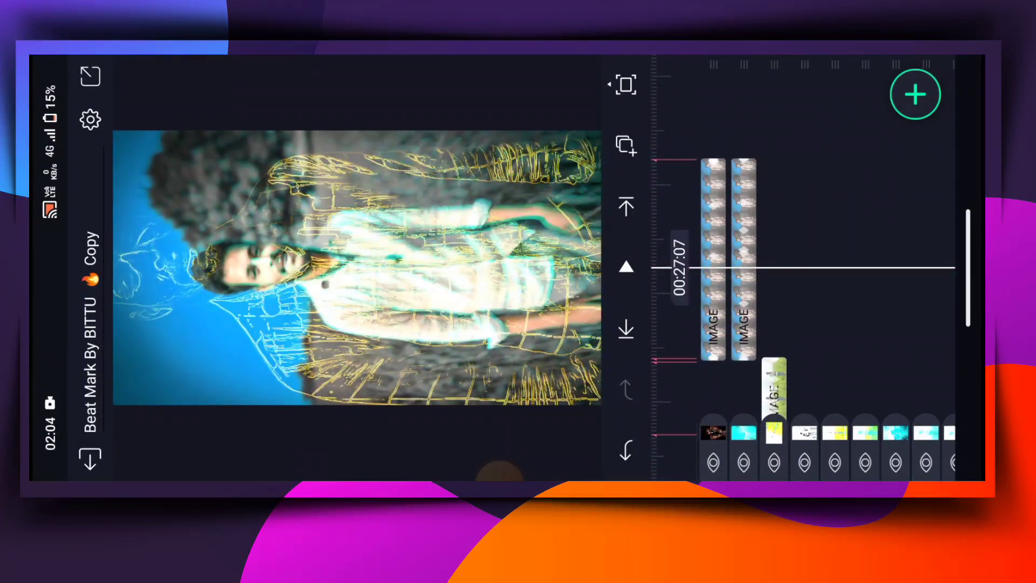
pyautogui.click(812, 235)
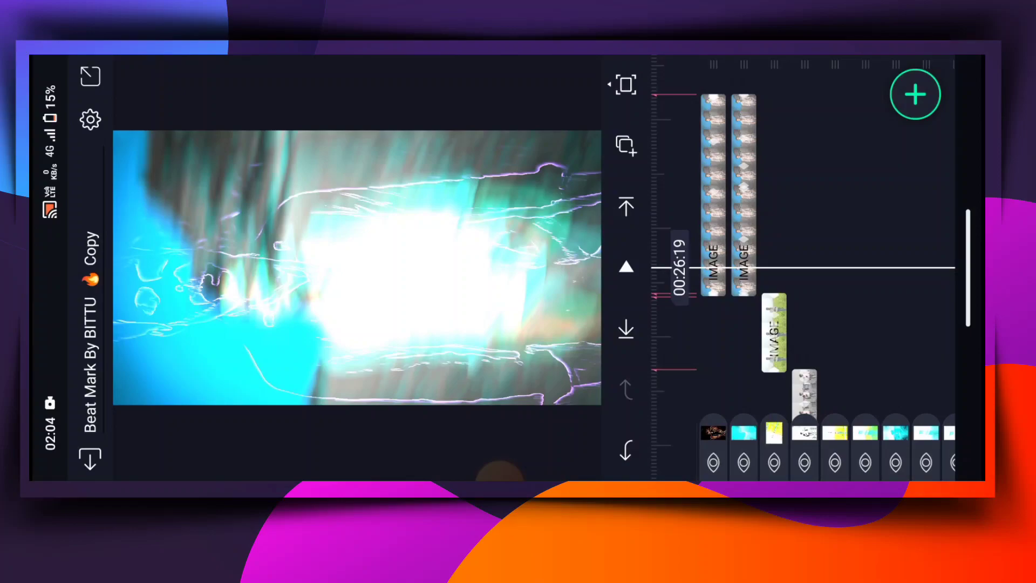
pyautogui.click(499, 470)
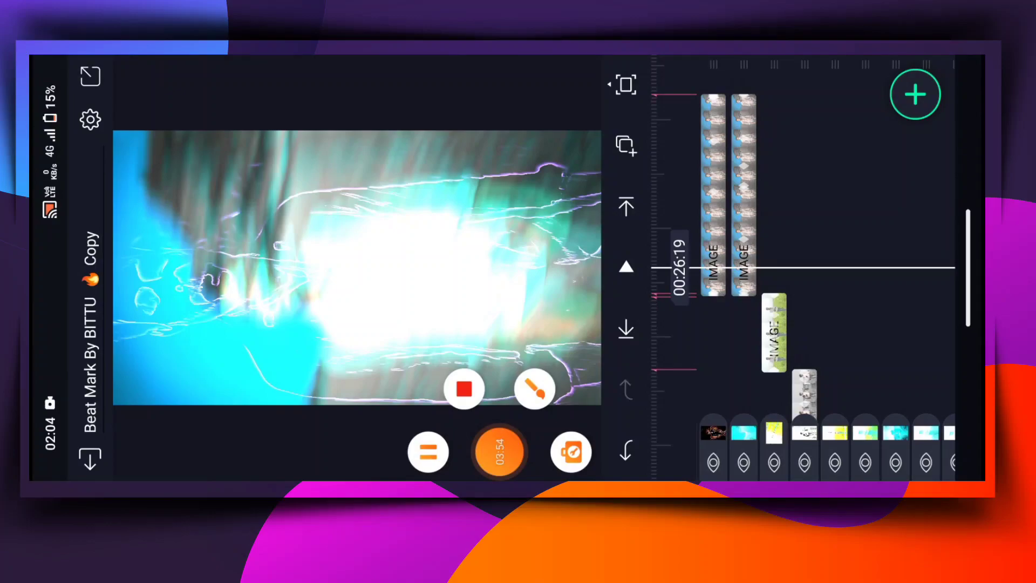